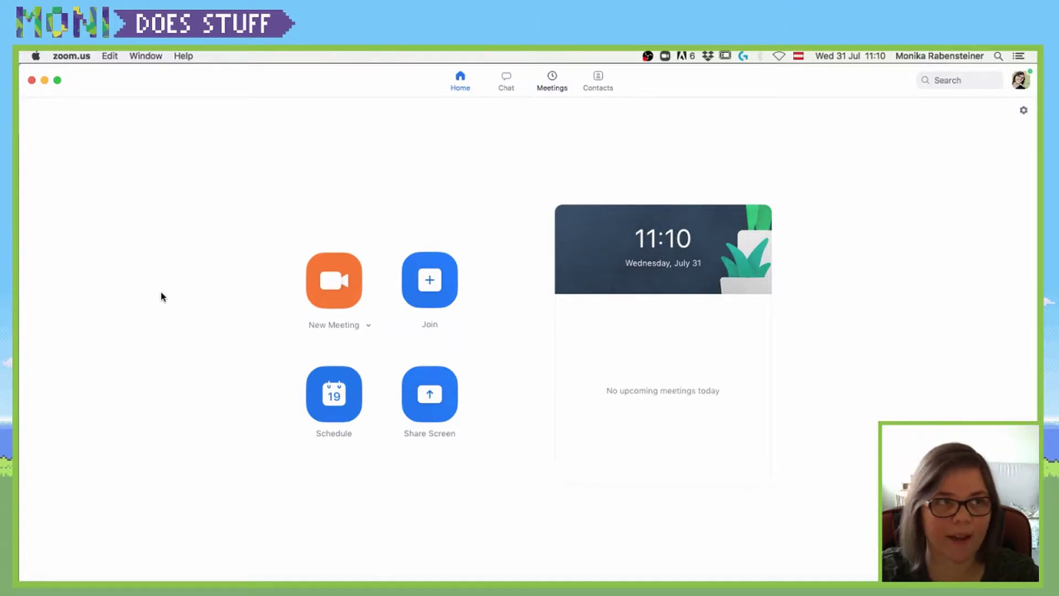
# Open Zoom Settings via Preferences… in the zoom.us menu.
pyautogui.click(74, 56)
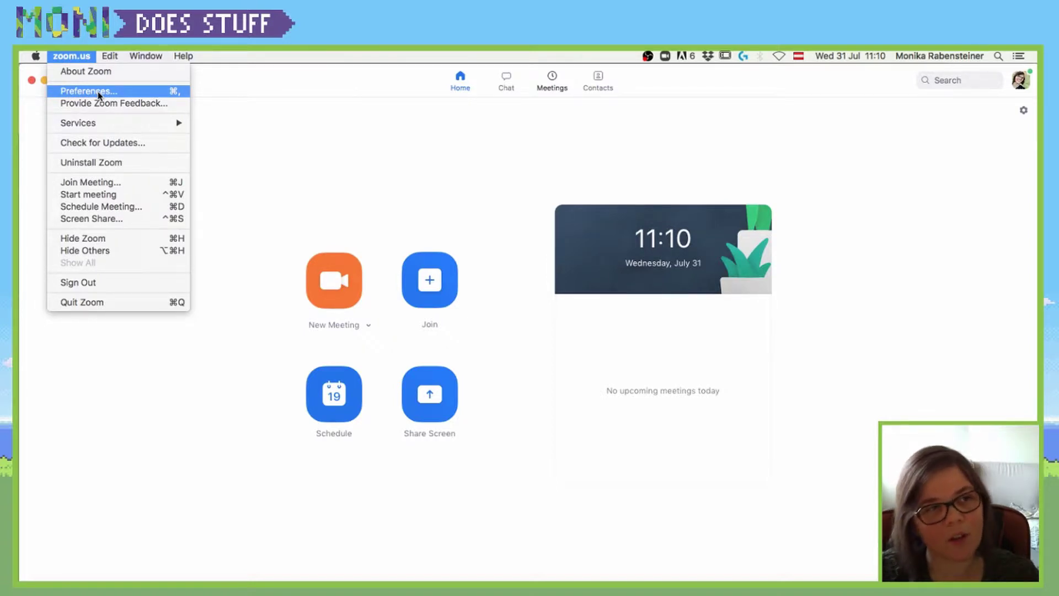
pyautogui.click(98, 92)
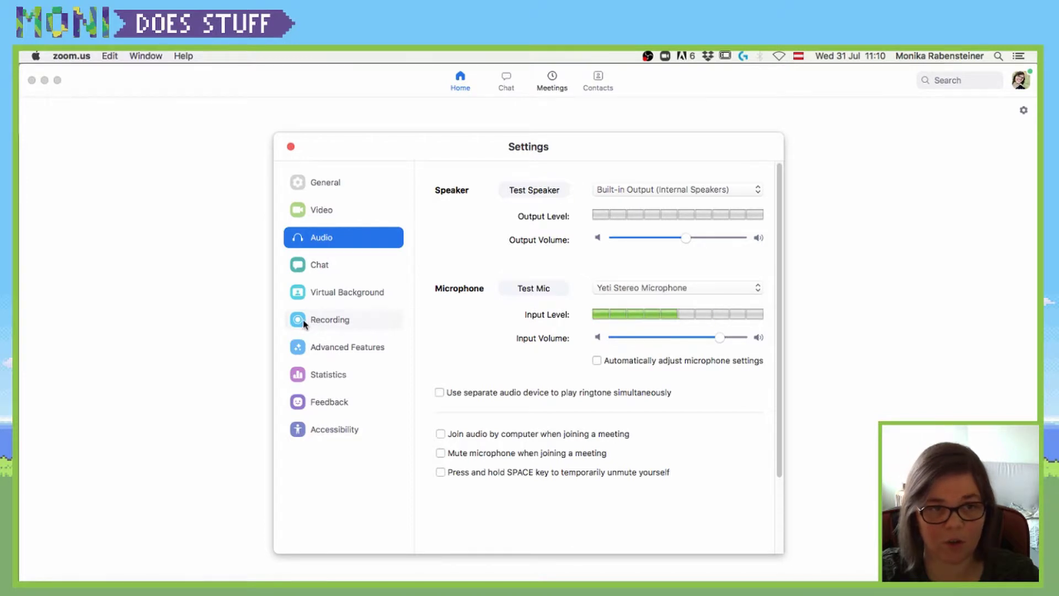
# Switch Zoom Settings to the Recording section.
pyautogui.click(304, 321)
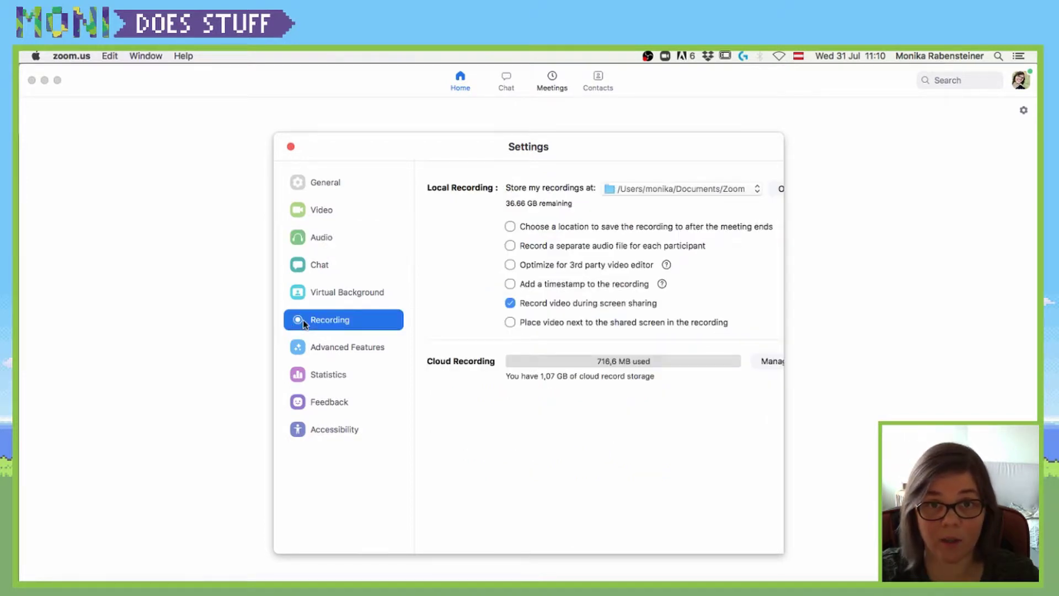